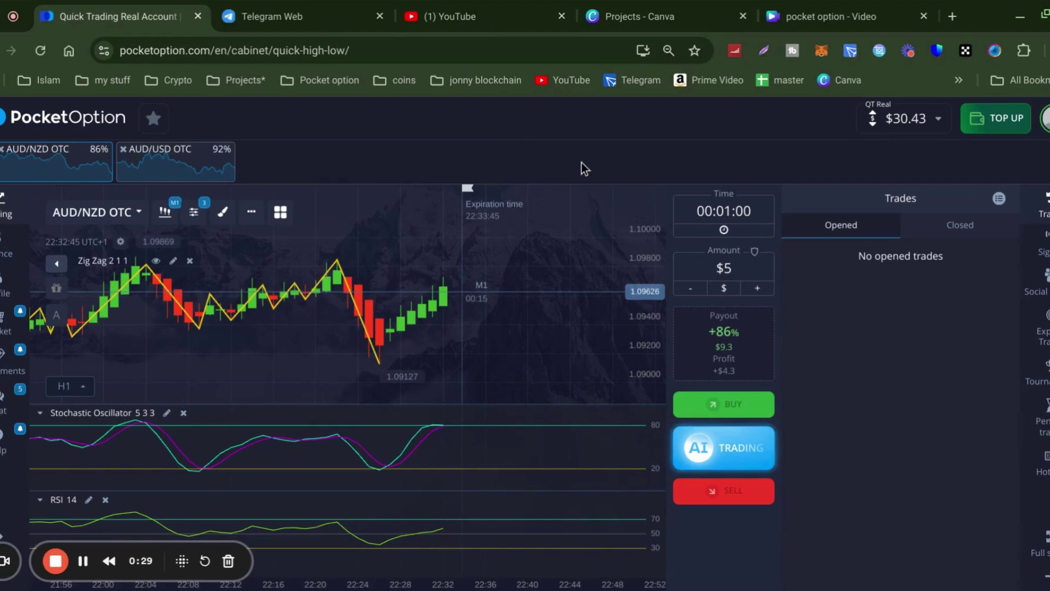
# Switch to the EUR/NZD OTC chart and place a $5 one-minute buy trade
pyautogui.click(55, 561)
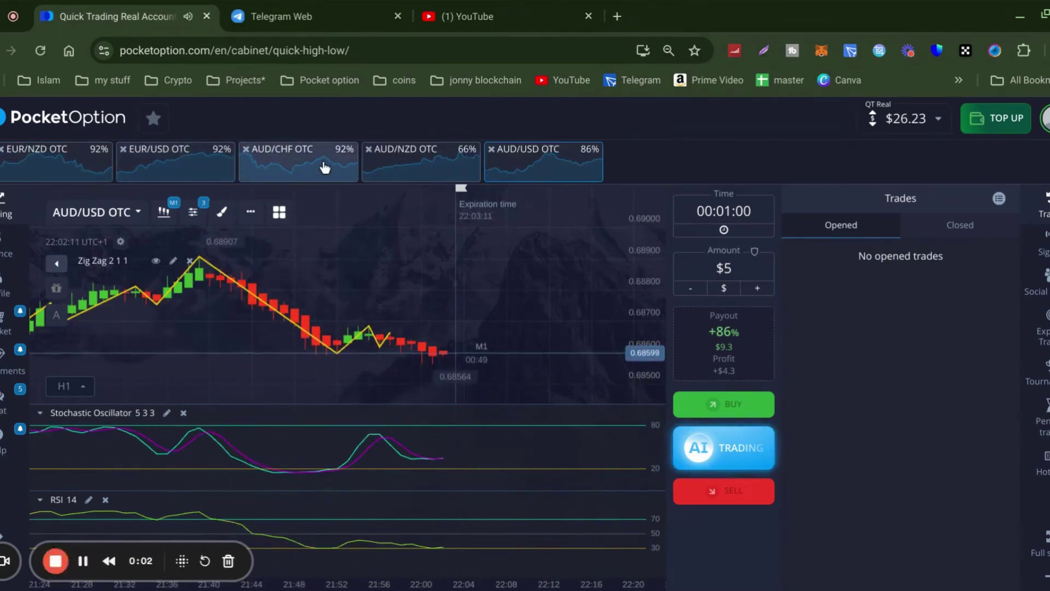
pyautogui.click(179, 165)
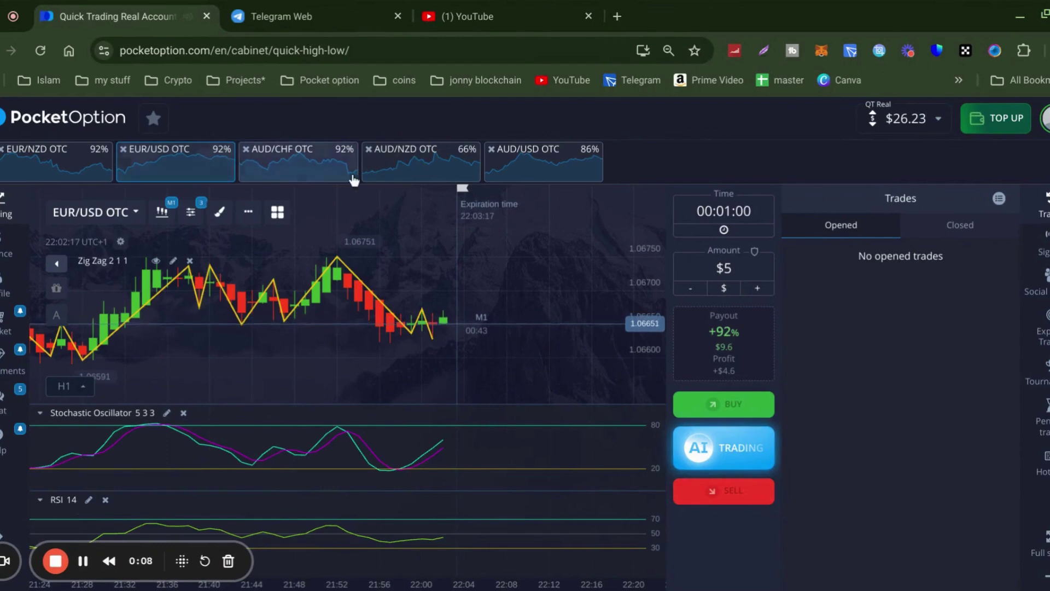
pyautogui.click(59, 167)
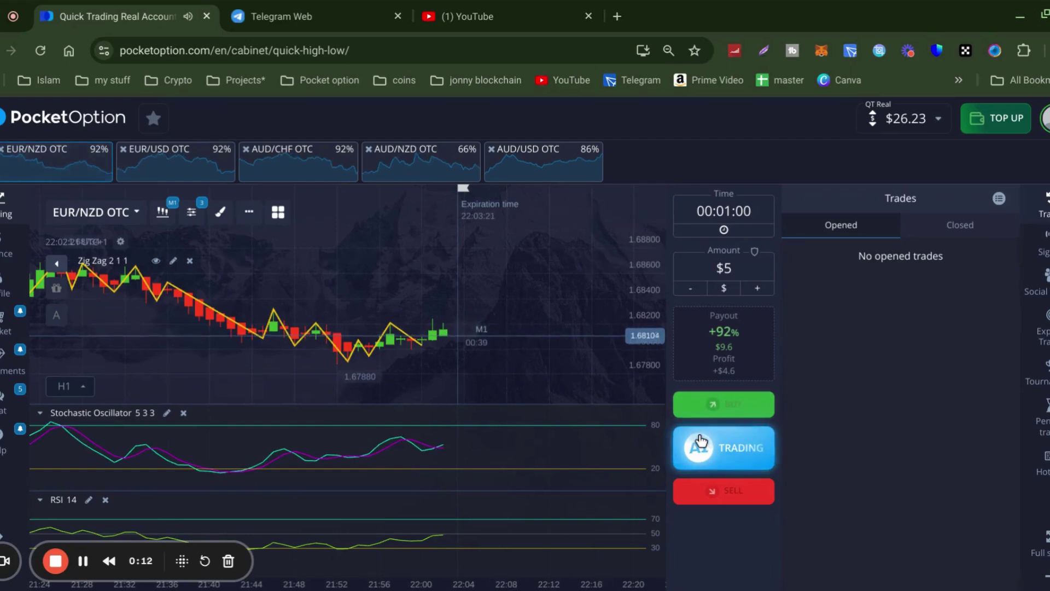
pyautogui.click(739, 410)
pyautogui.click(739, 410)
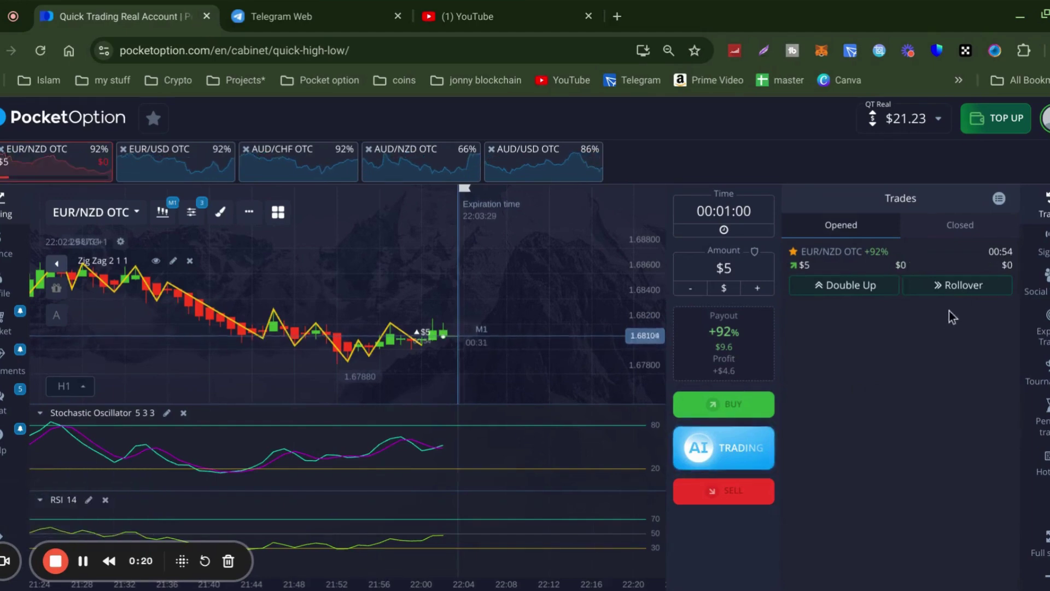
pyautogui.click(974, 230)
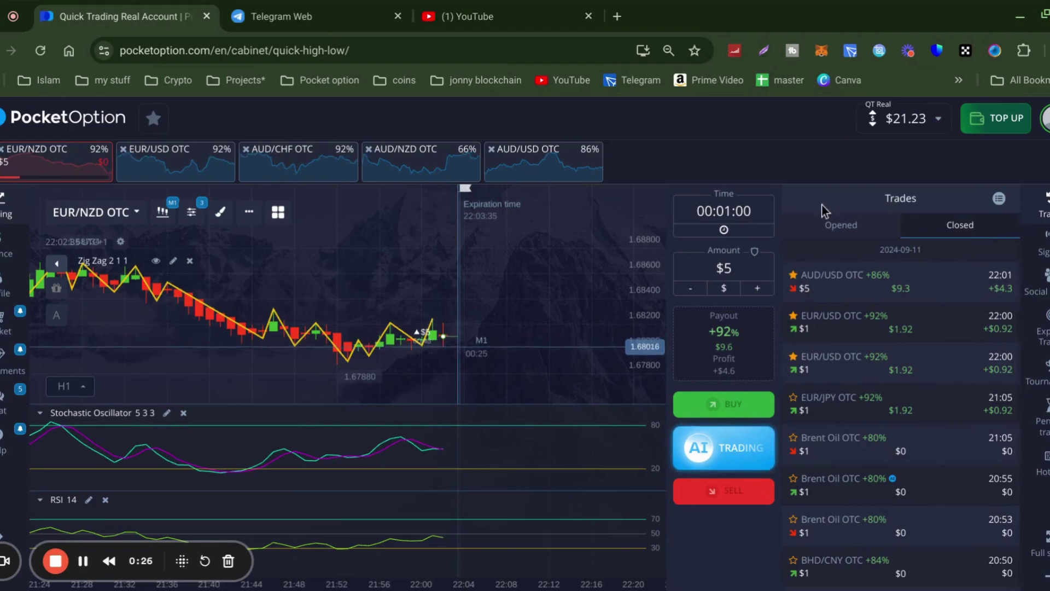
# Check the lost $5 EUR/NZD OTC trade in closed trades, then remove EUR/NZD OTC from favourites
pyautogui.click(856, 231)
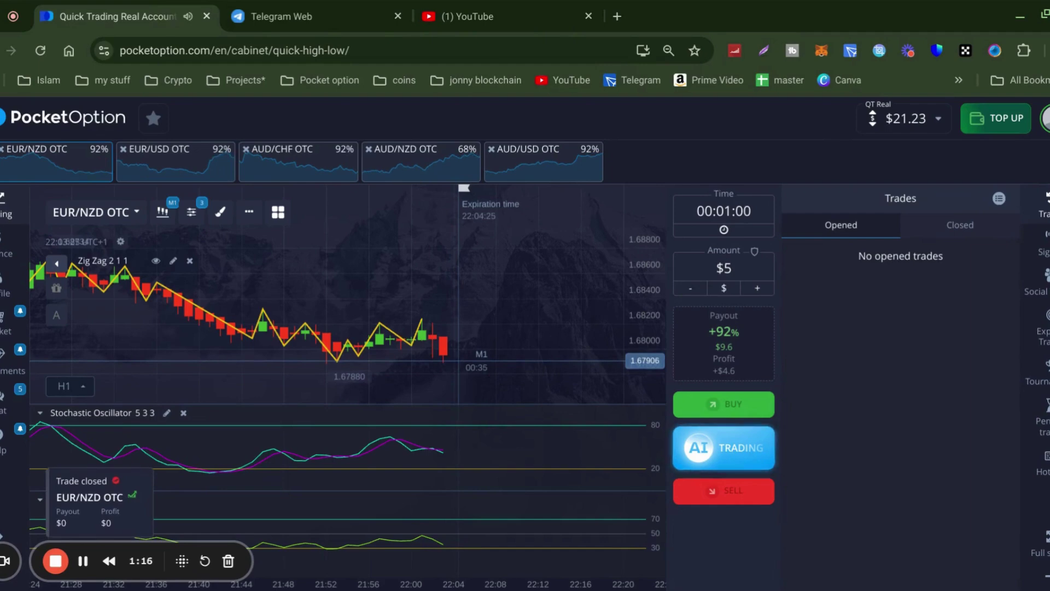
pyautogui.click(952, 227)
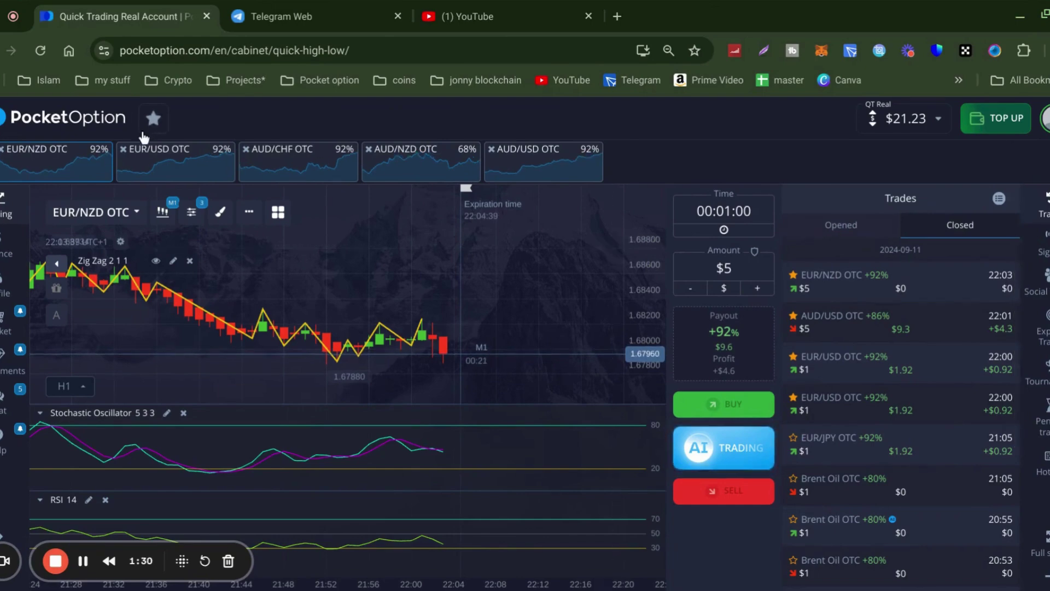
pyautogui.click(3, 149)
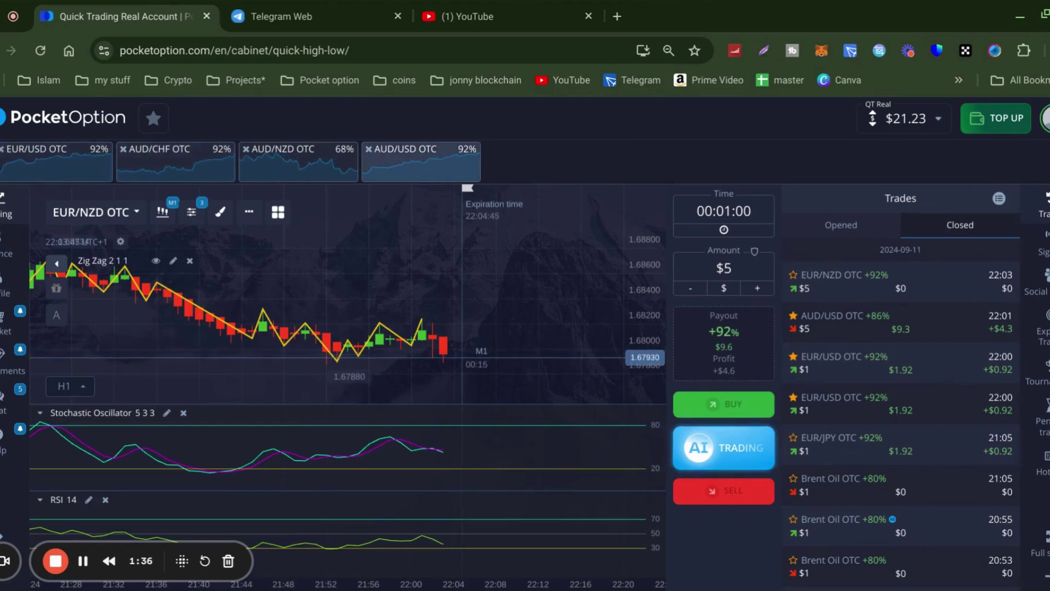
# Place a $5 one-minute buy on EUR/USD OTC, which wins $4.60
pyautogui.click(70, 167)
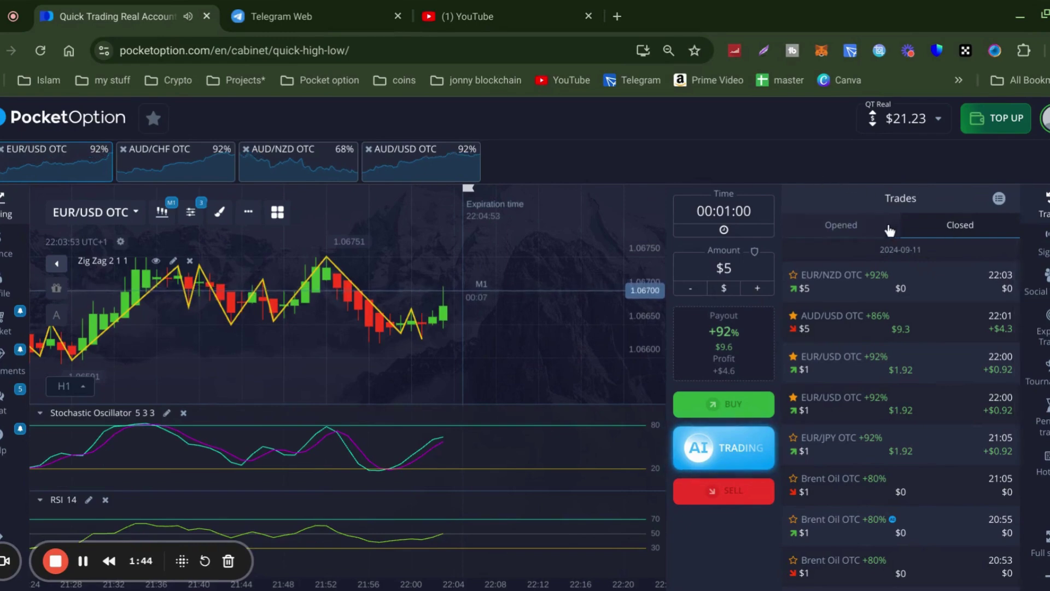
pyautogui.click(851, 227)
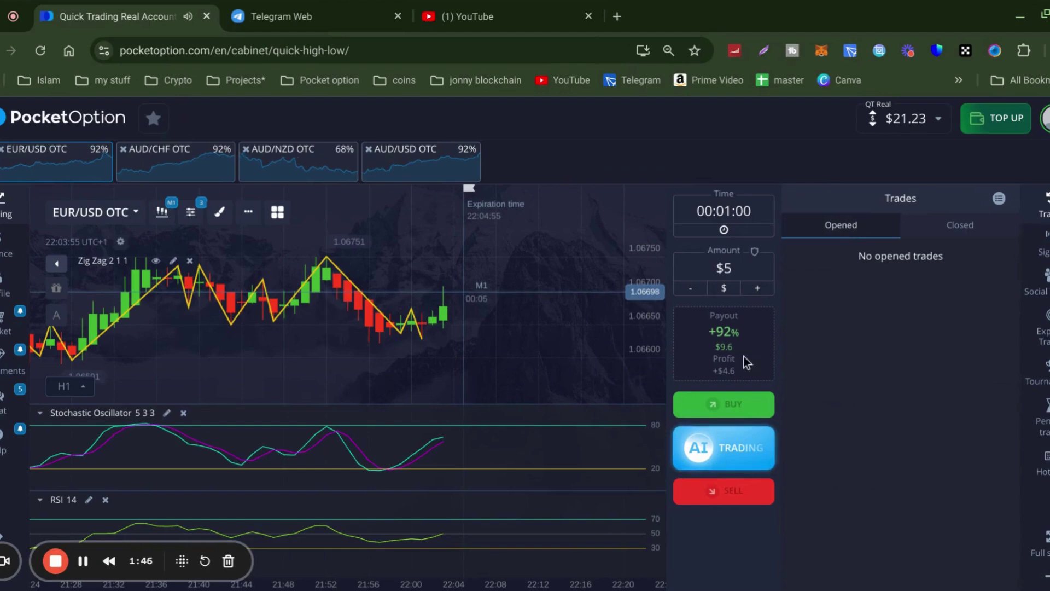
pyautogui.click(723, 405)
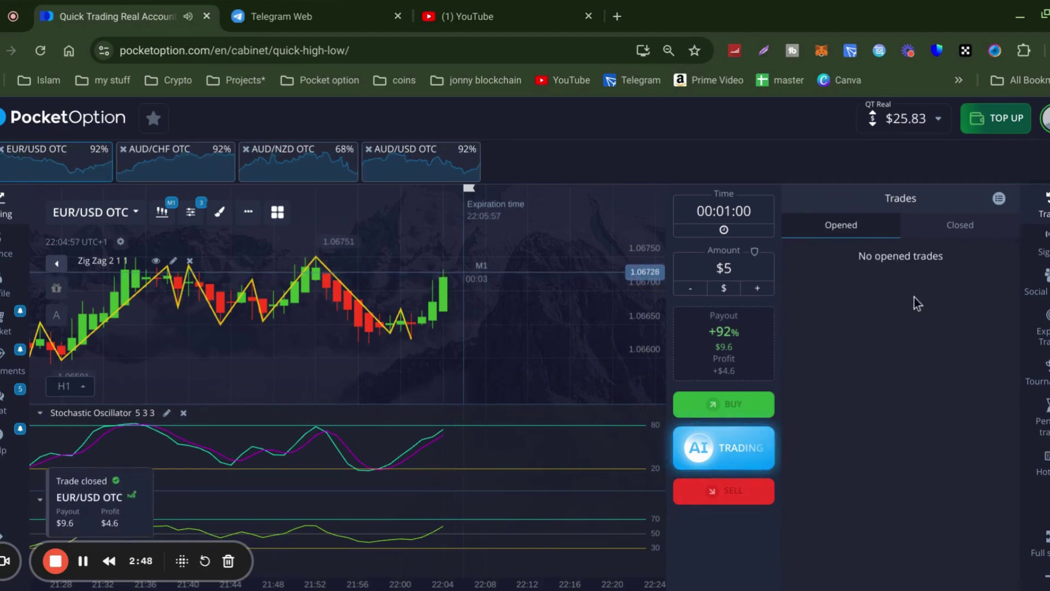
# Review the EUR/USD OTC win in closed trades, then remove EUR/USD OTC from favourites
pyautogui.click(971, 225)
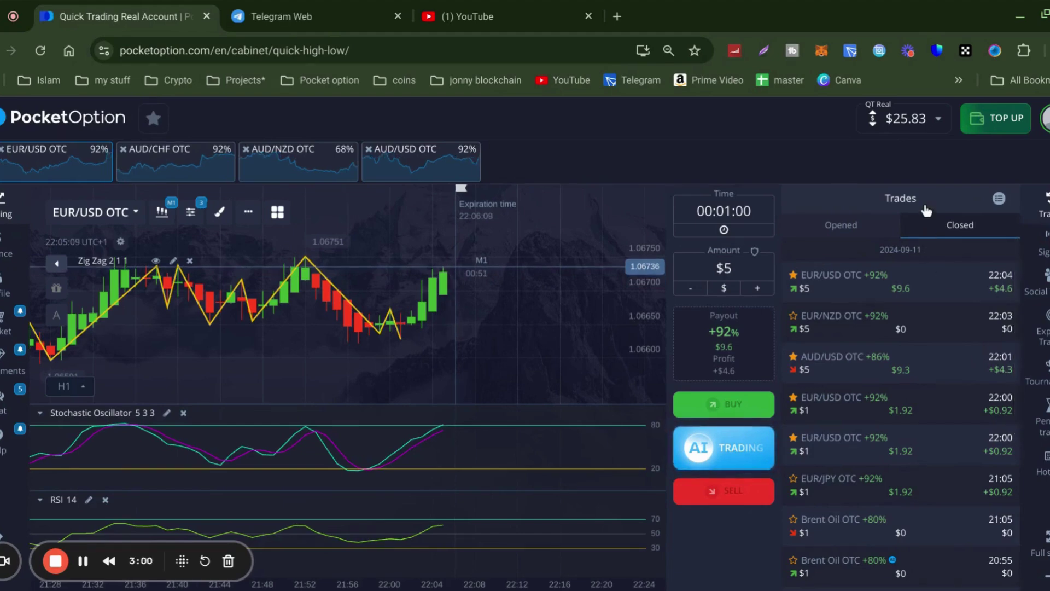
pyautogui.click(852, 233)
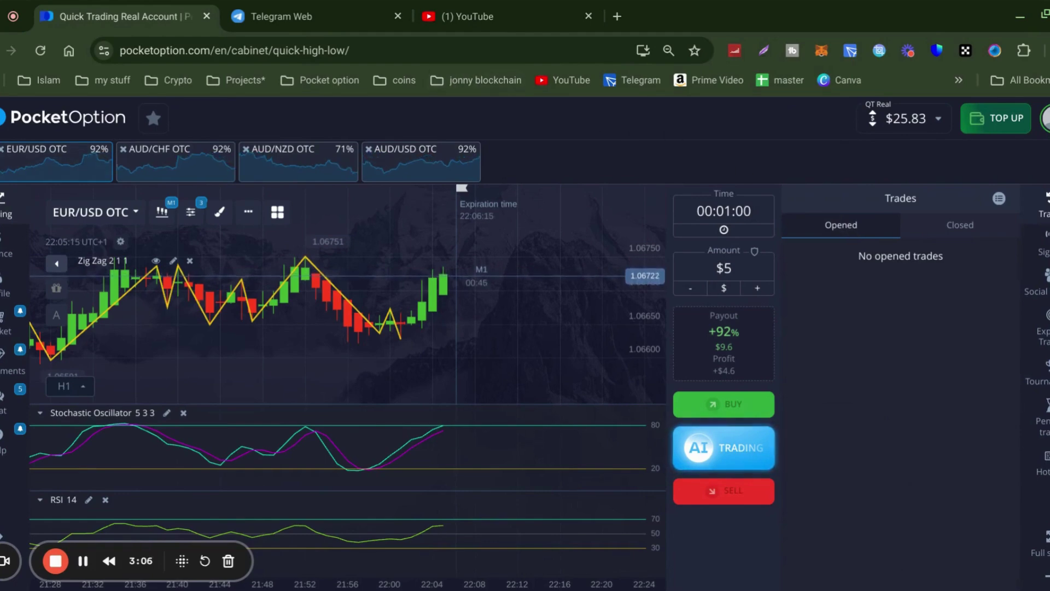
pyautogui.click(4, 154)
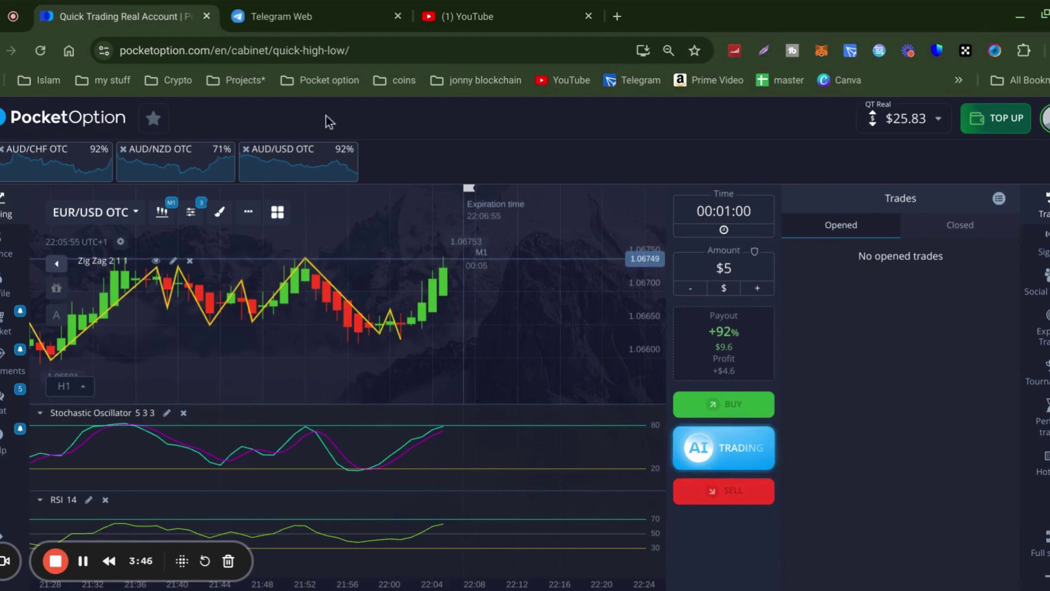
# Place a $5 one-minute sell on AUD/CHF OTC and confirm its $4.60 win
pyautogui.click(75, 168)
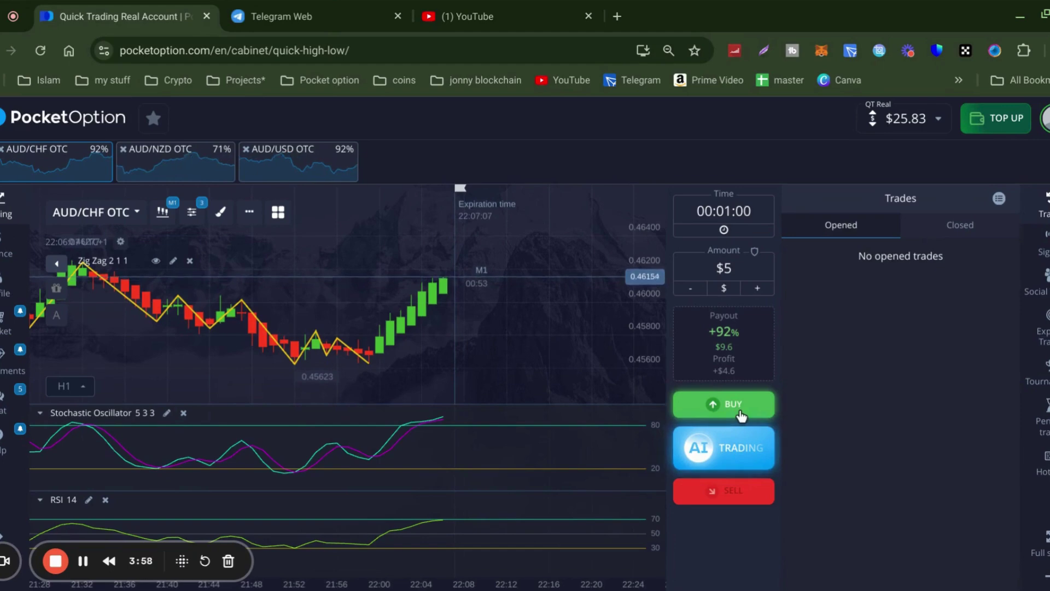
pyautogui.click(731, 491)
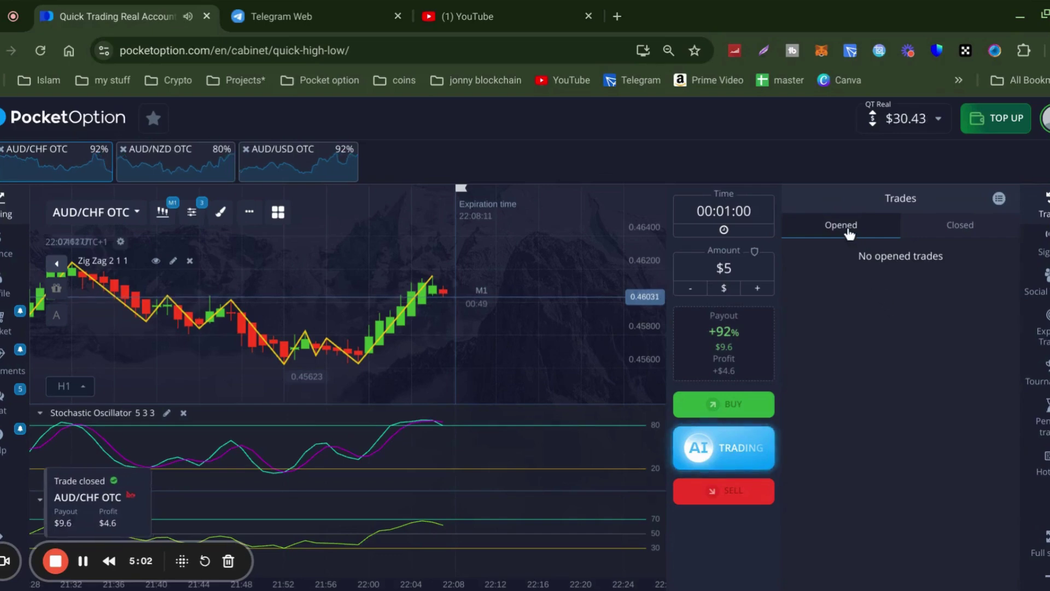
pyautogui.click(935, 226)
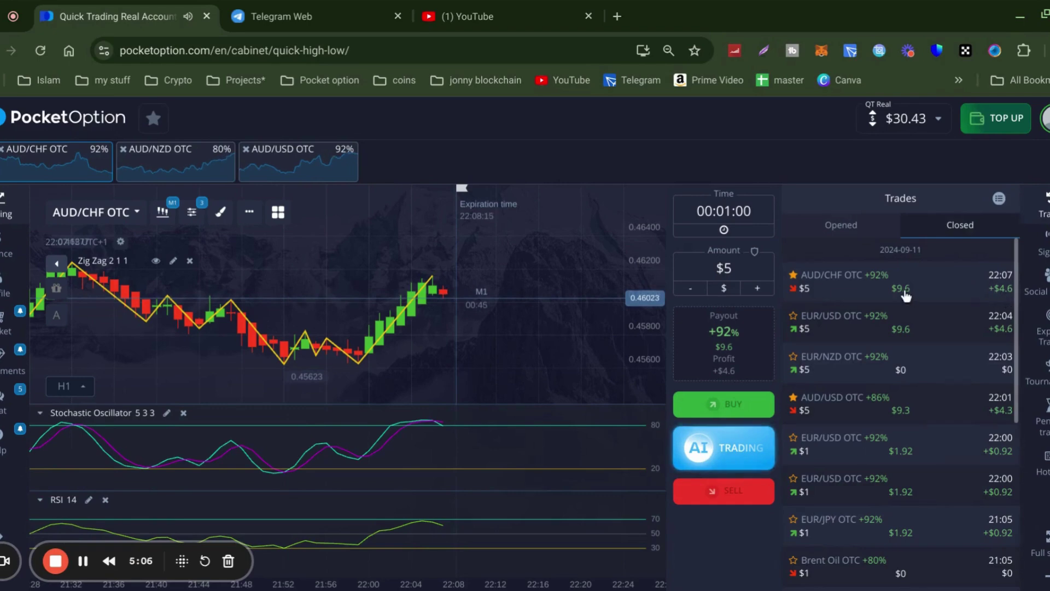
pyautogui.click(851, 227)
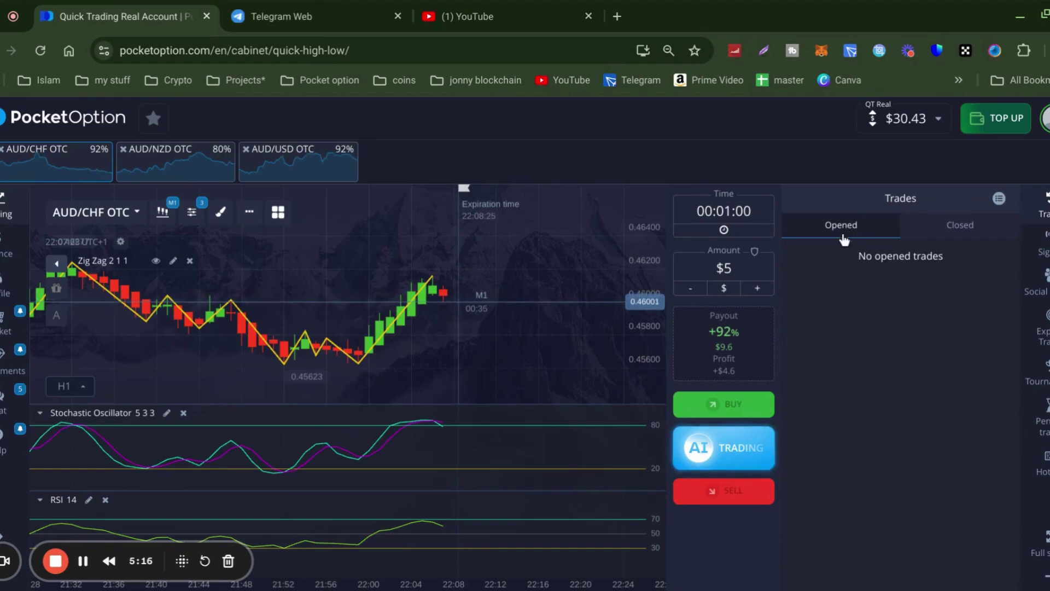
# Remove AUD/CHF OTC from the quick-access assets and show closed trades, headed by its +$4.6 win
pyautogui.click(2, 150)
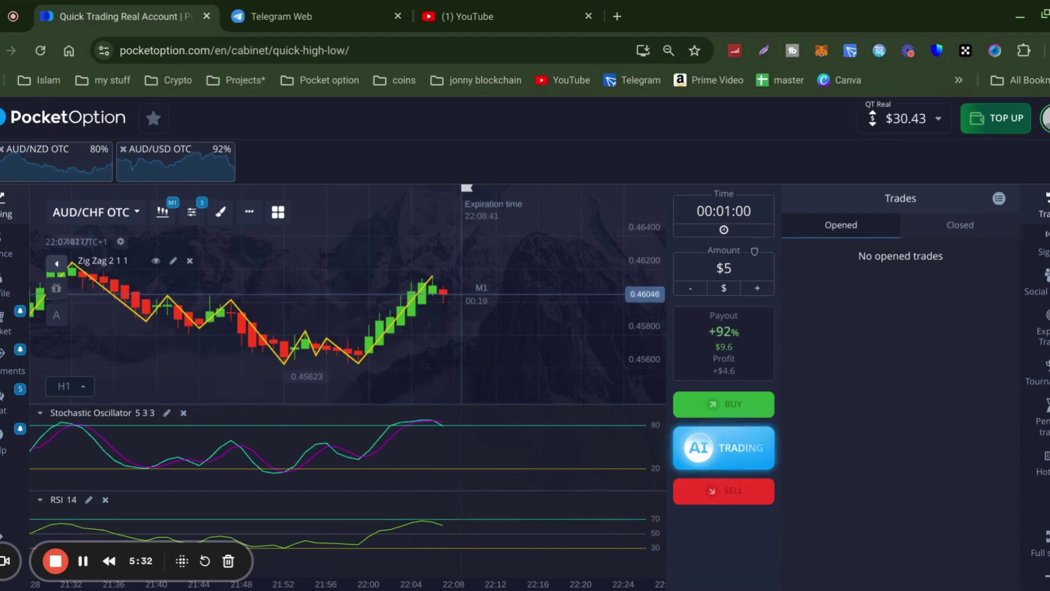
pyautogui.click(952, 235)
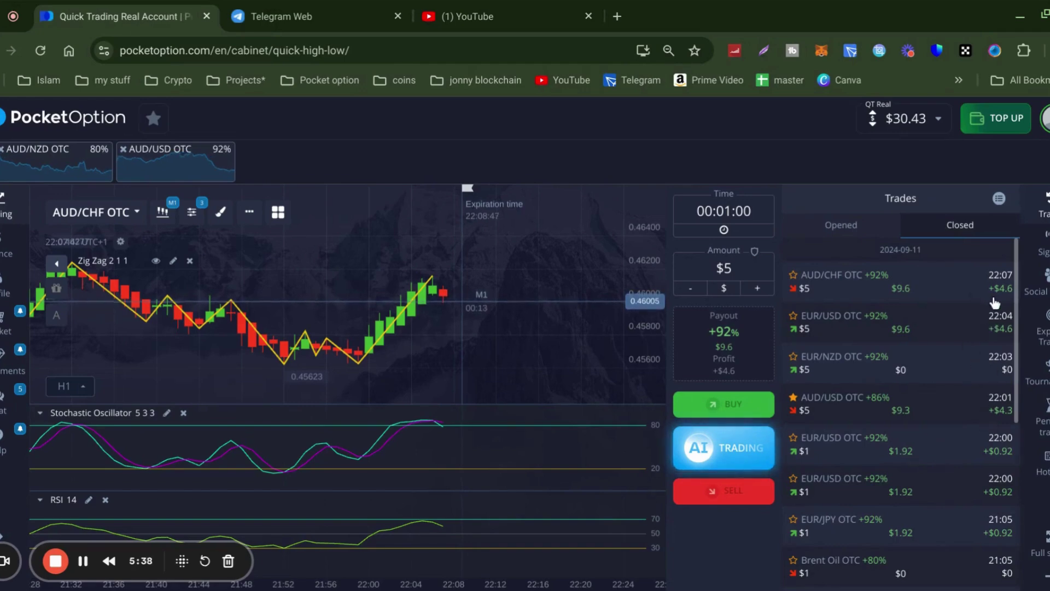
# Switch the Trades panel back to Opened, which shows no open trades
pyautogui.click(849, 230)
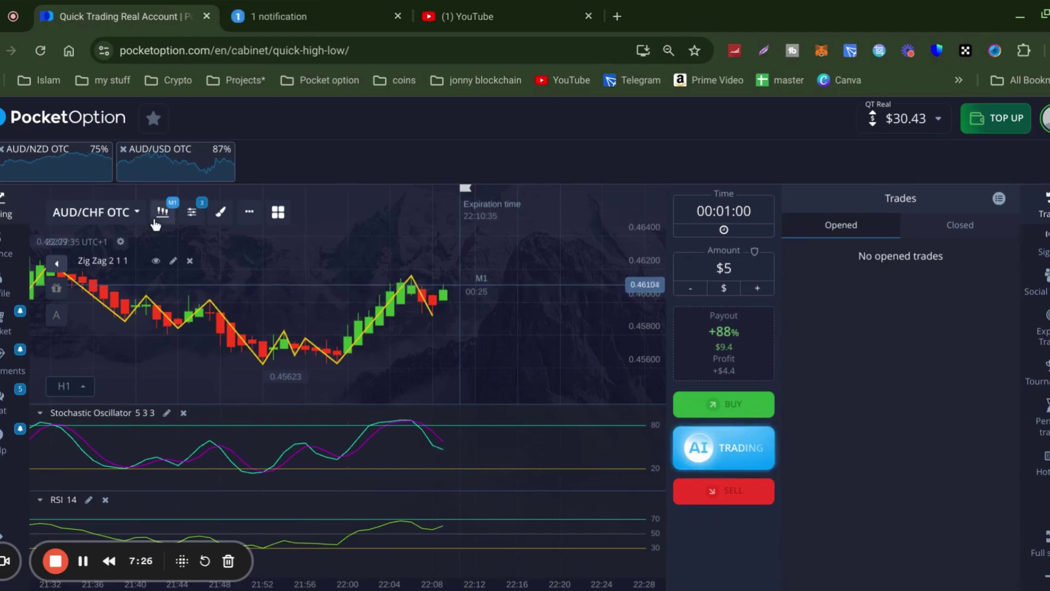
# Switch the chart to AUD/NZD OTC at 74% payout
pyautogui.click(81, 175)
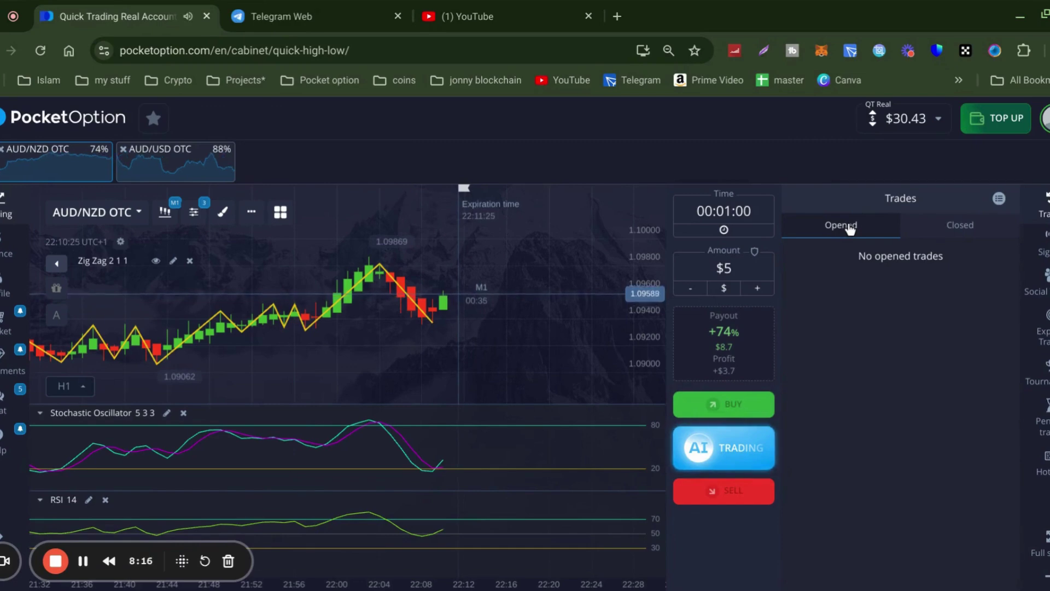
# In Telegram Web, search 'private' and open the PRIVATE TRADING CLUB channel
pyautogui.click(324, 12)
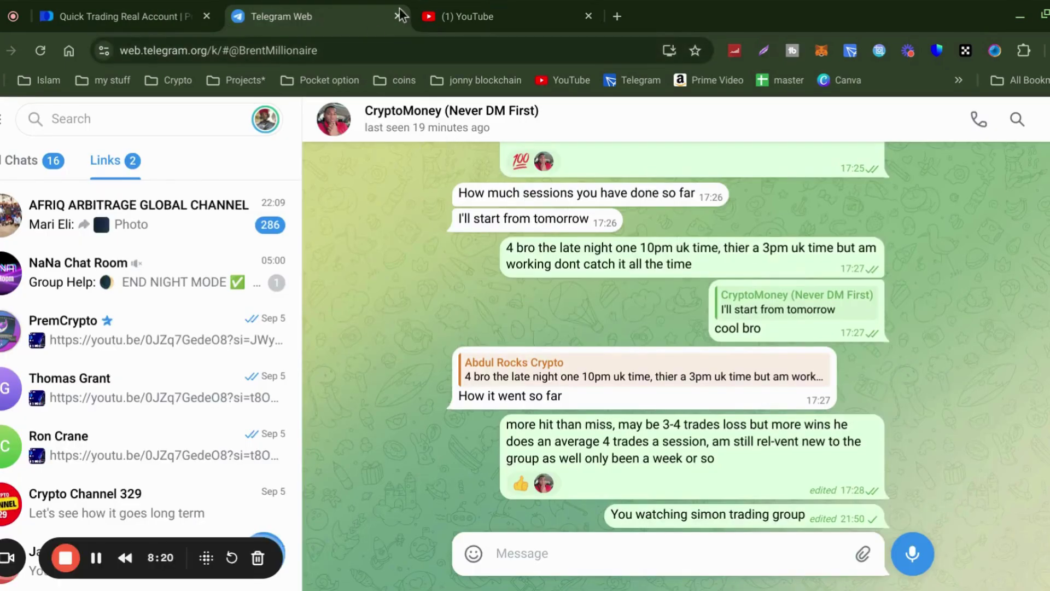
pyautogui.click(171, 213)
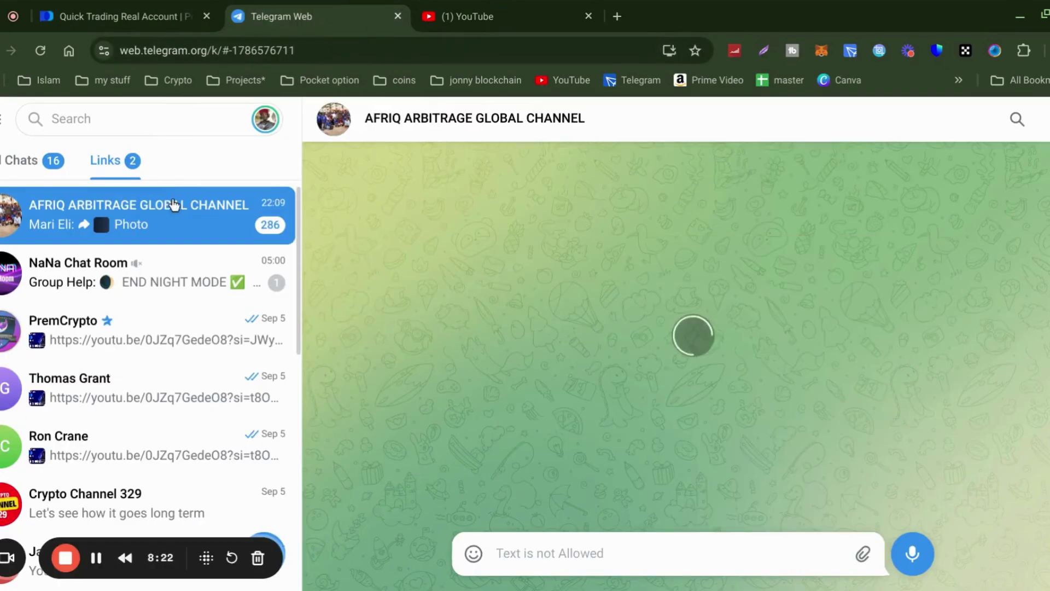
pyautogui.click(190, 113)
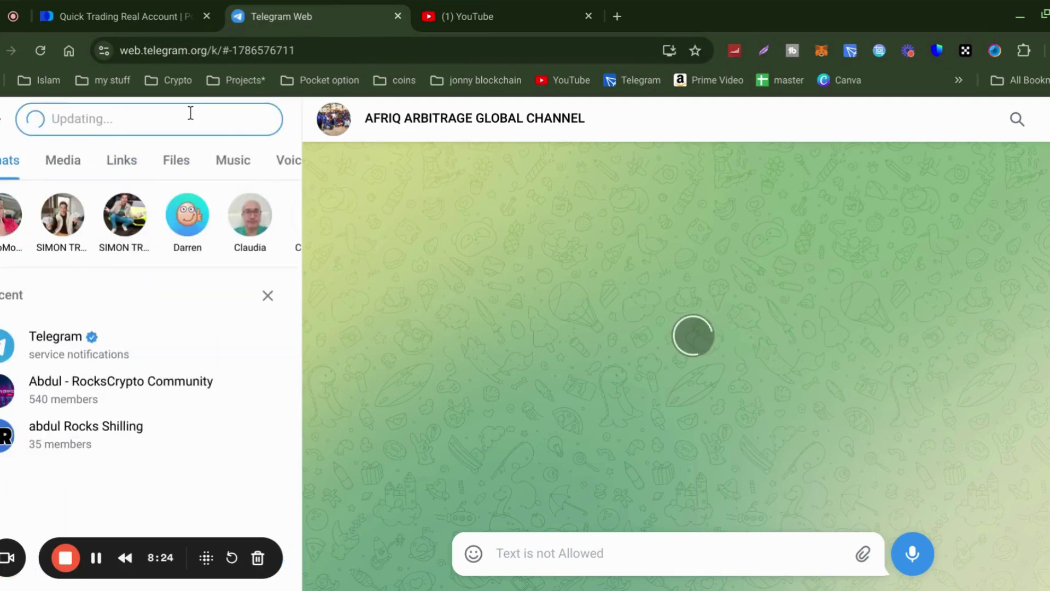
pyautogui.write('p')
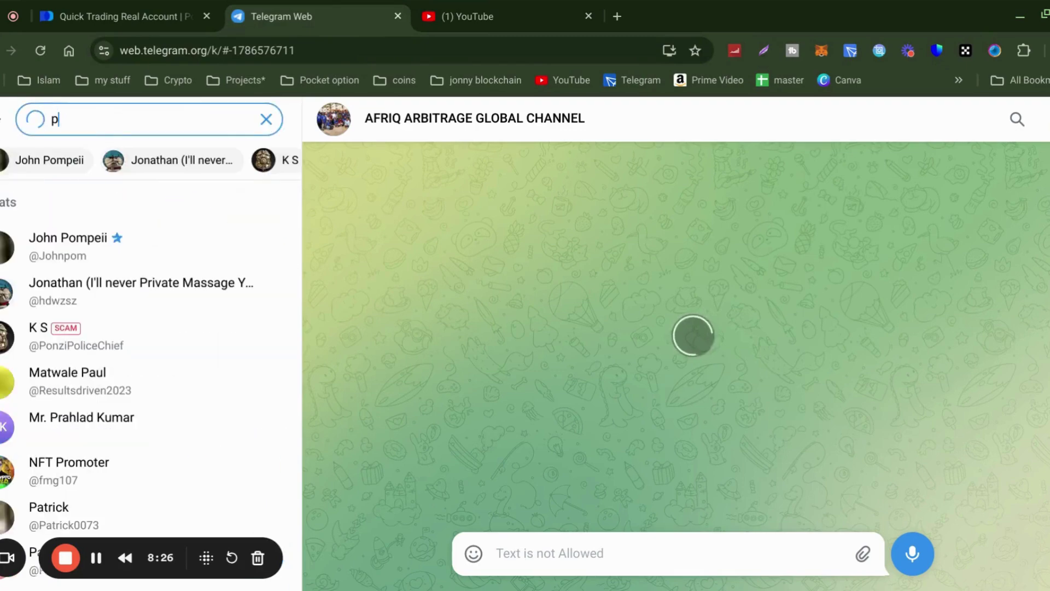
pyautogui.write('rivate')
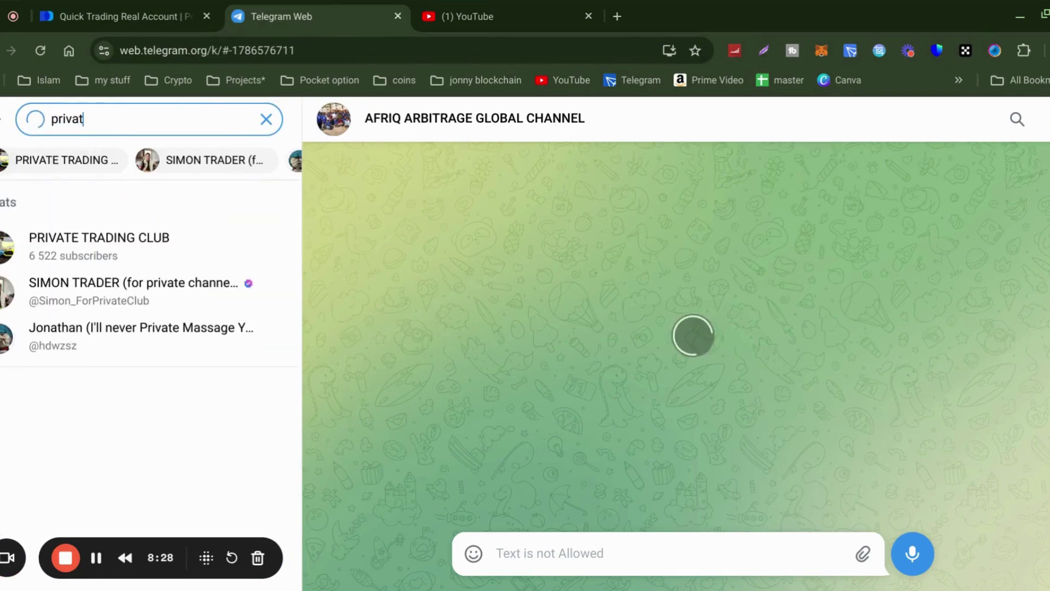
pyautogui.click(101, 243)
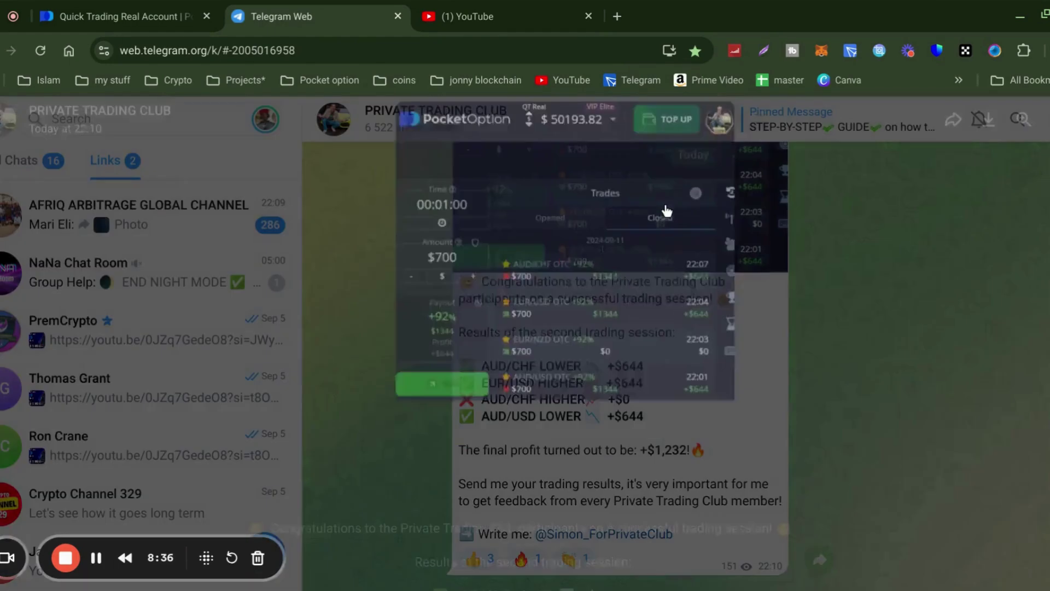
# Enlarge the channel's trade-history screenshot, then go back to the Pocket Option page
pyautogui.click(667, 211)
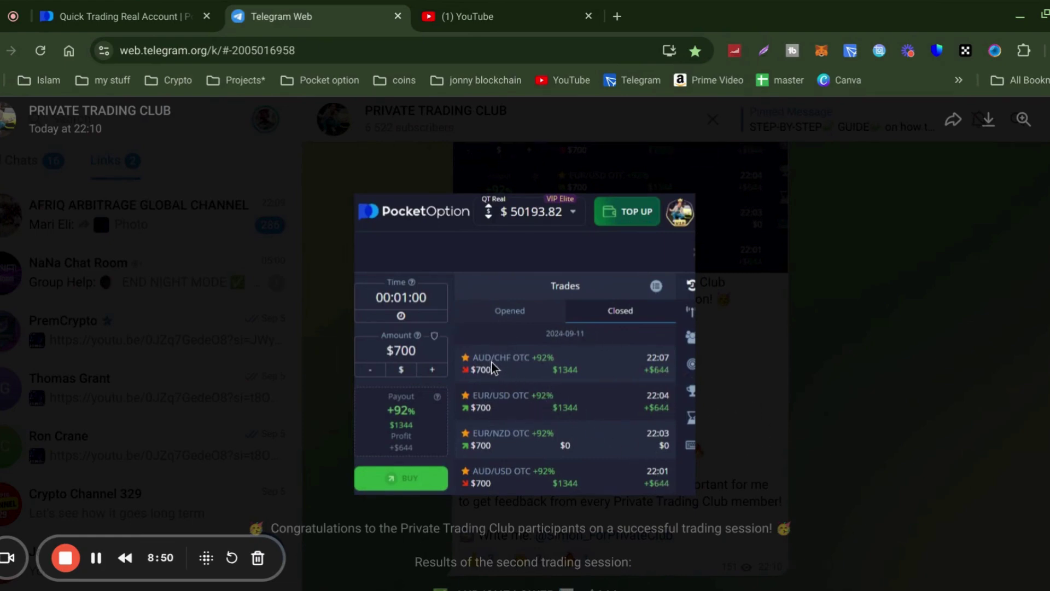
pyautogui.click(138, 14)
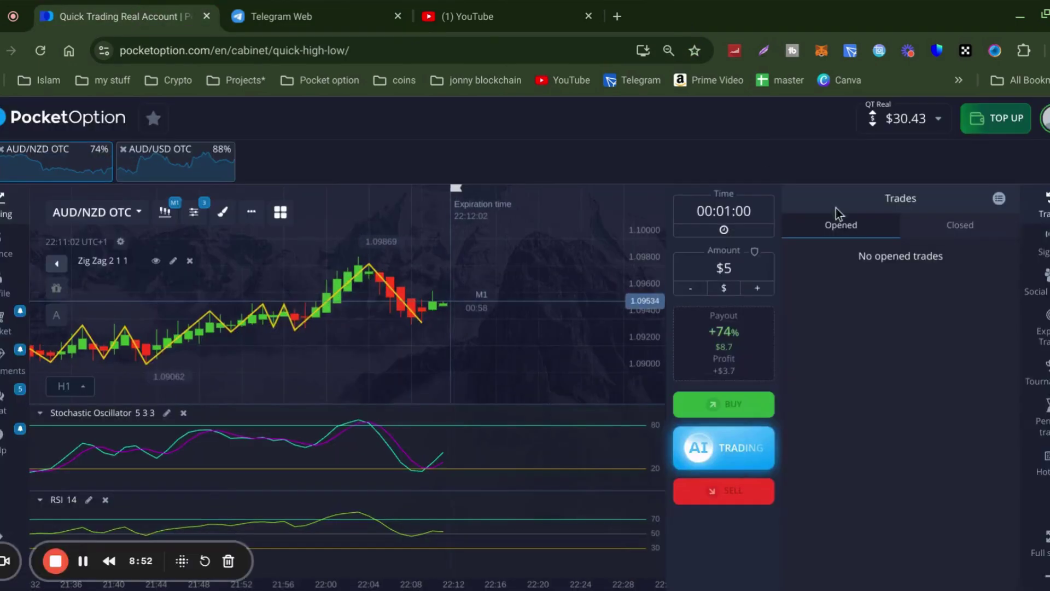
# Show the Closed trades list and compare it with the Telegram channel's $700 results screenshot
pyautogui.click(969, 223)
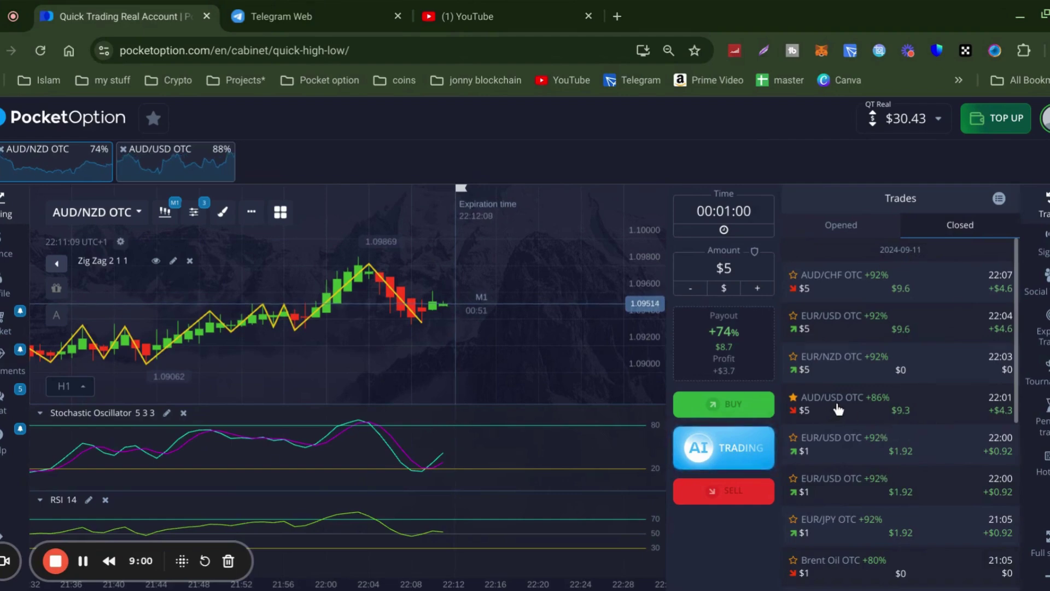
pyautogui.click(322, 15)
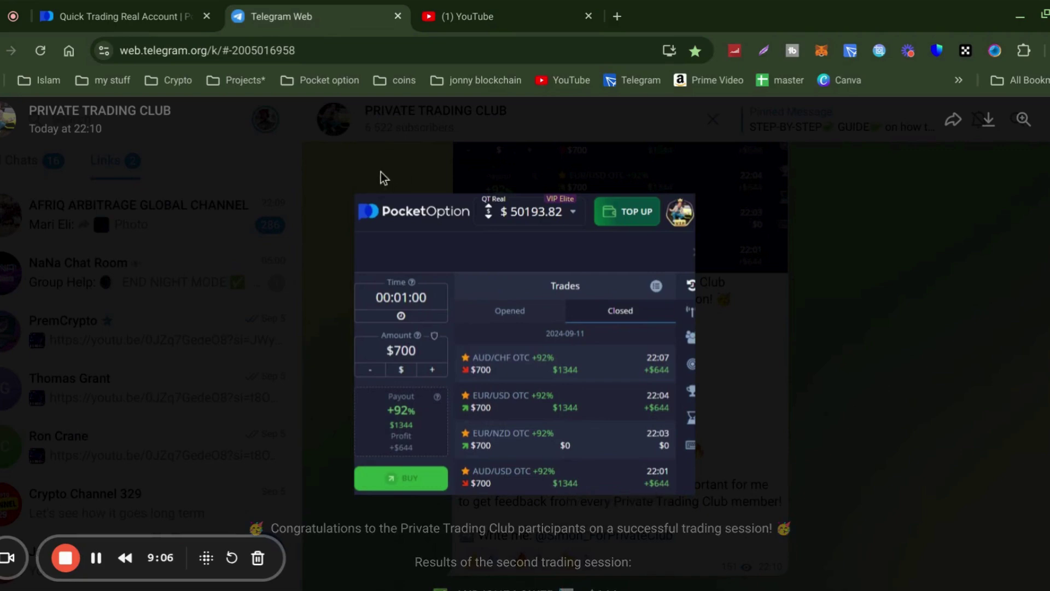
pyautogui.click(186, 17)
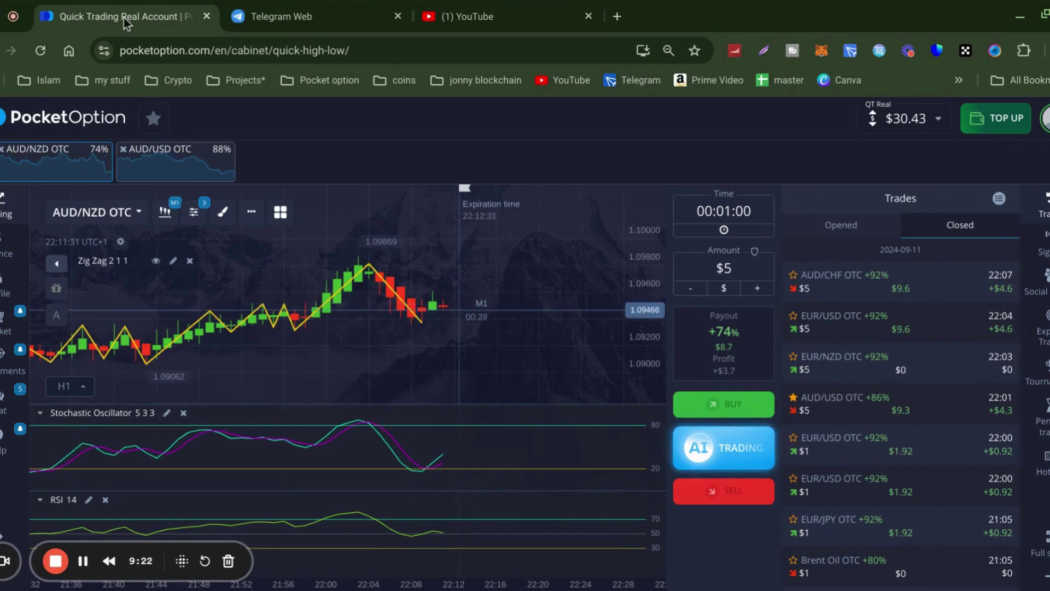
pyautogui.click(307, 16)
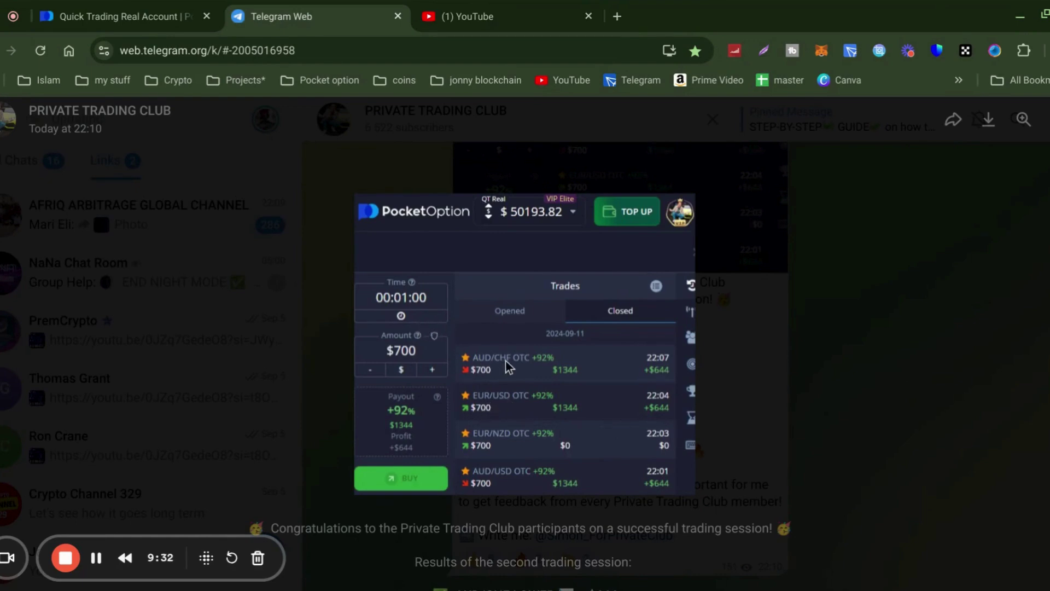
# Switch back to the Quick Trading Real Account tab showing the $5 closed trades
pyautogui.click(118, 17)
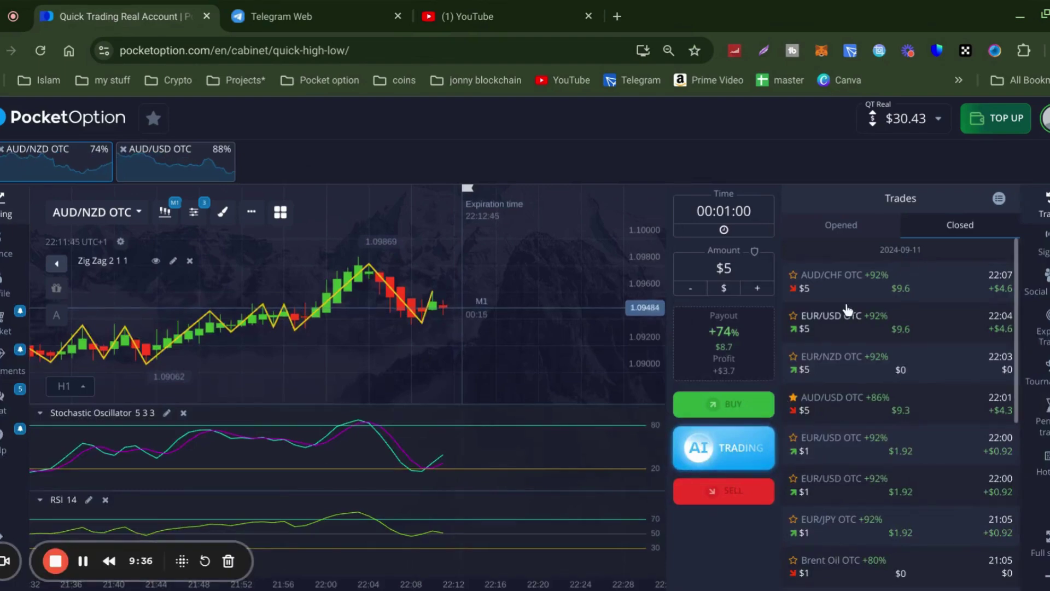